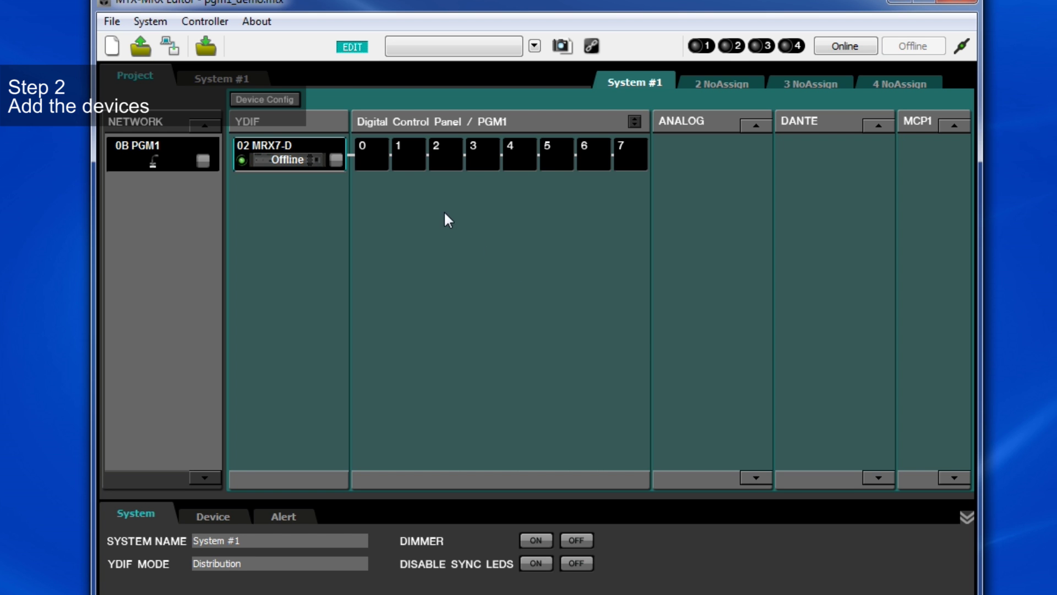
In the Device Configuration wizard, set the PGM1 count to 1
click(262, 100)
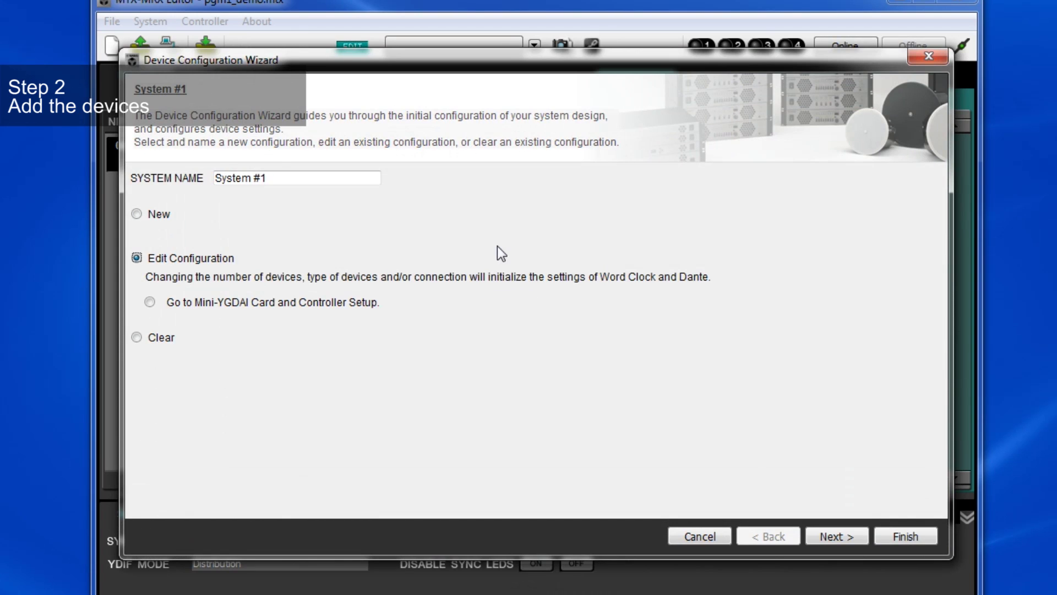
click(834, 540)
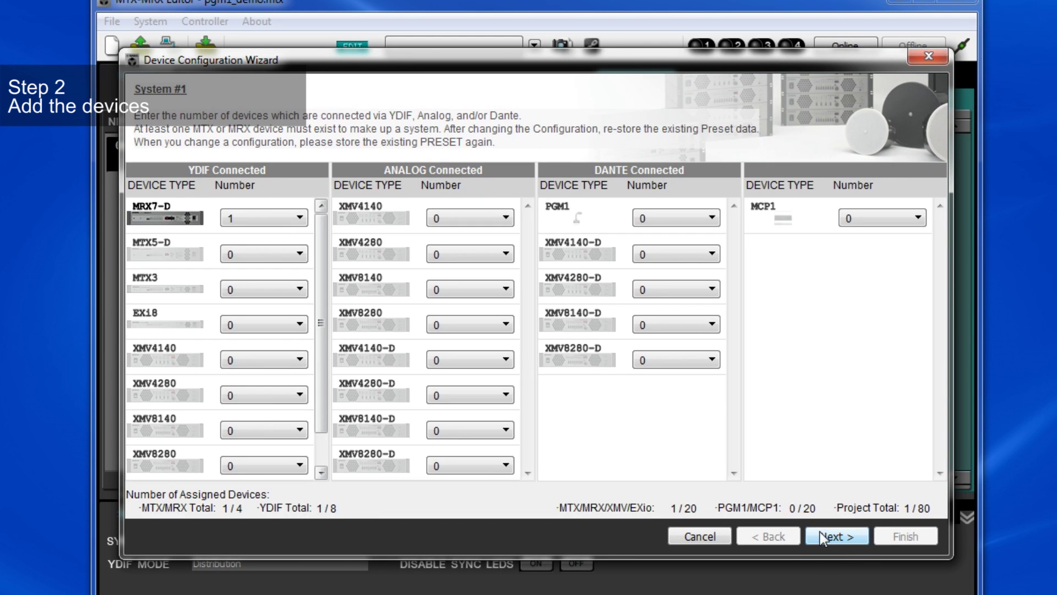
click(712, 218)
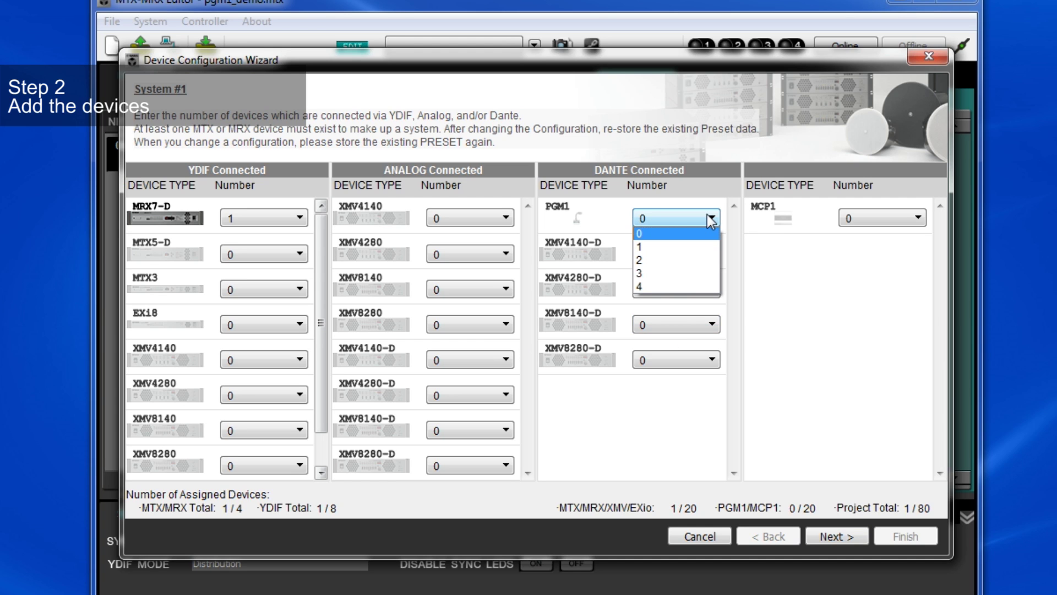
click(709, 217)
click(709, 217)
click(697, 246)
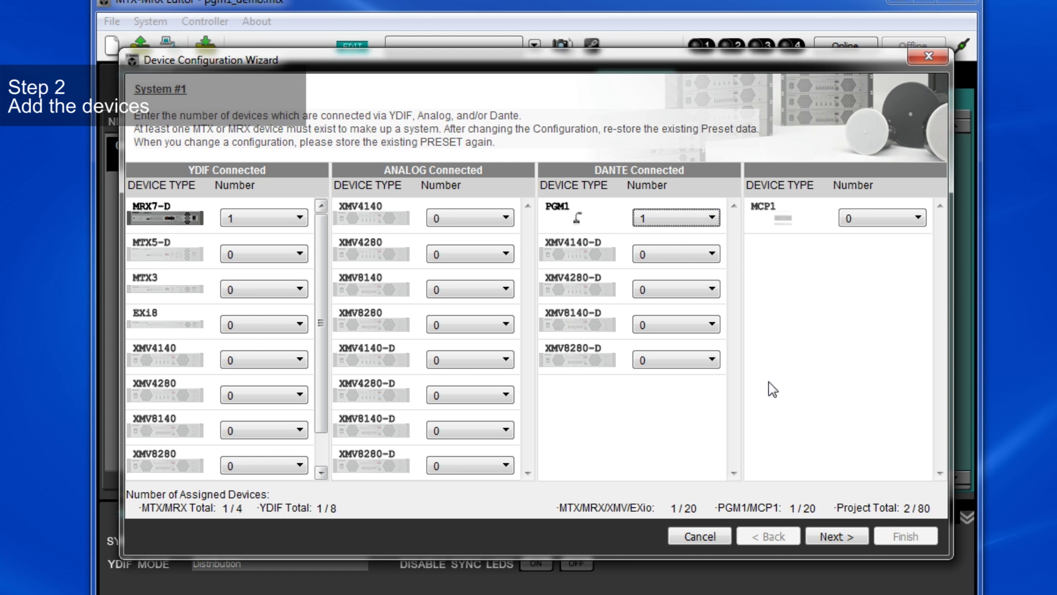
Pass the Unit ID and network pages, leave PGX1 extensions at 0, and finish the wizard
click(835, 535)
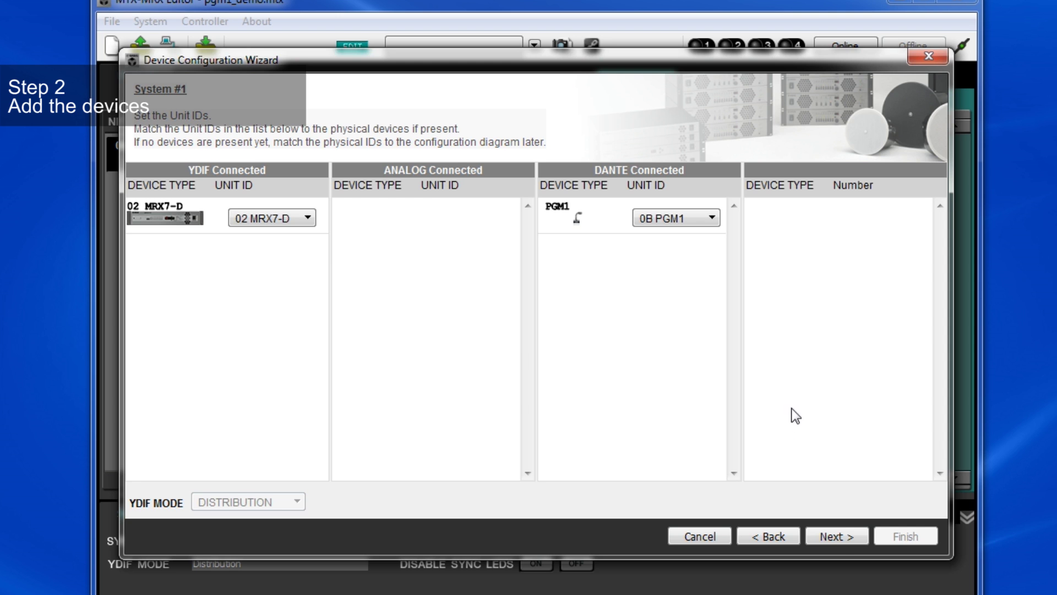
click(834, 536)
click(831, 536)
click(832, 537)
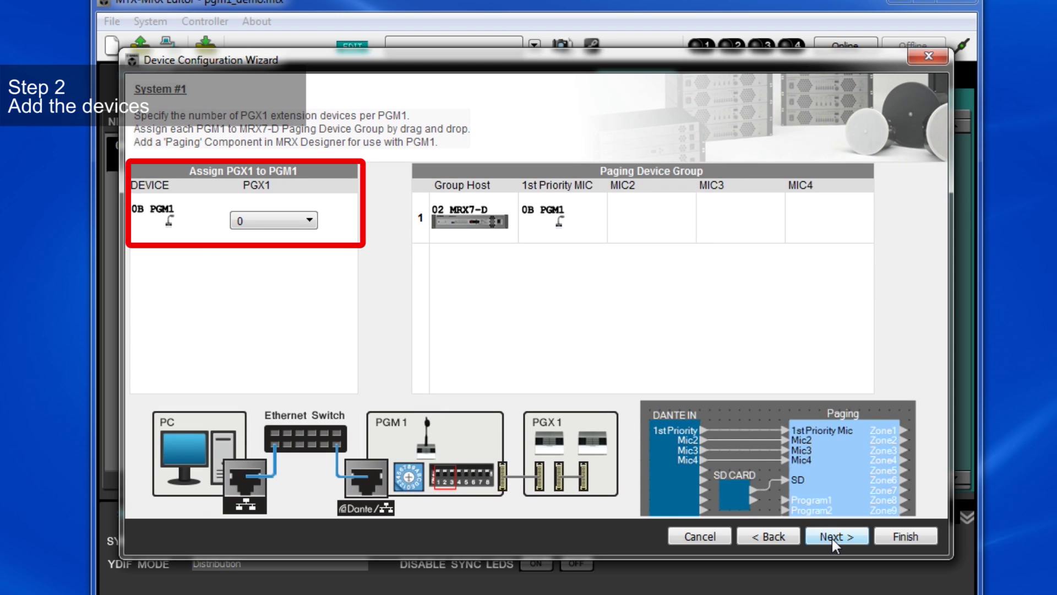
click(307, 222)
click(843, 528)
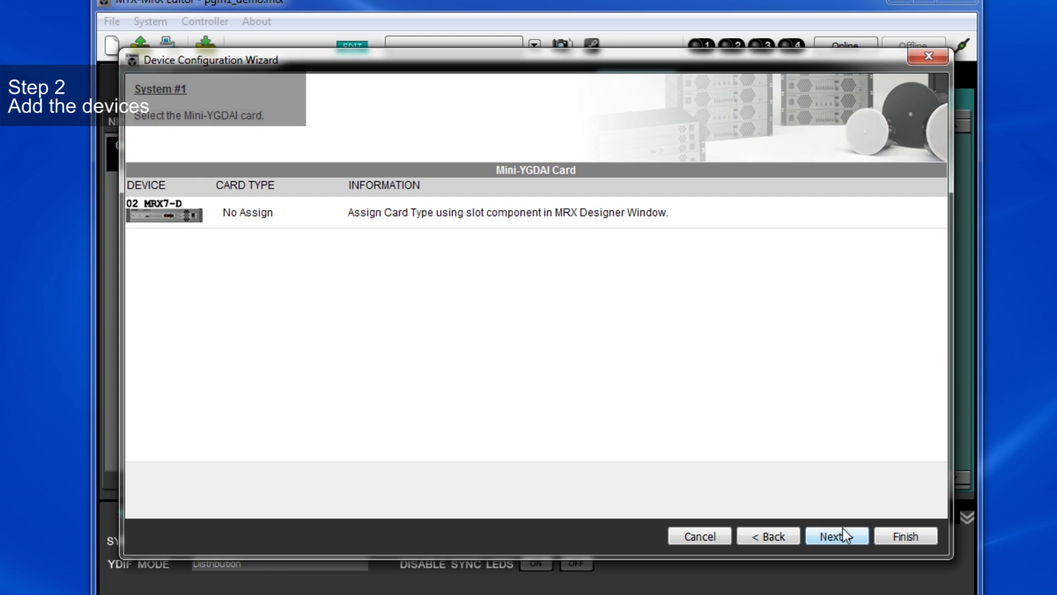
click(893, 532)
Skip the configuration diagram and patch PGM1 channel 1 to the MRX7-D's Dante receiver 1
click(541, 347)
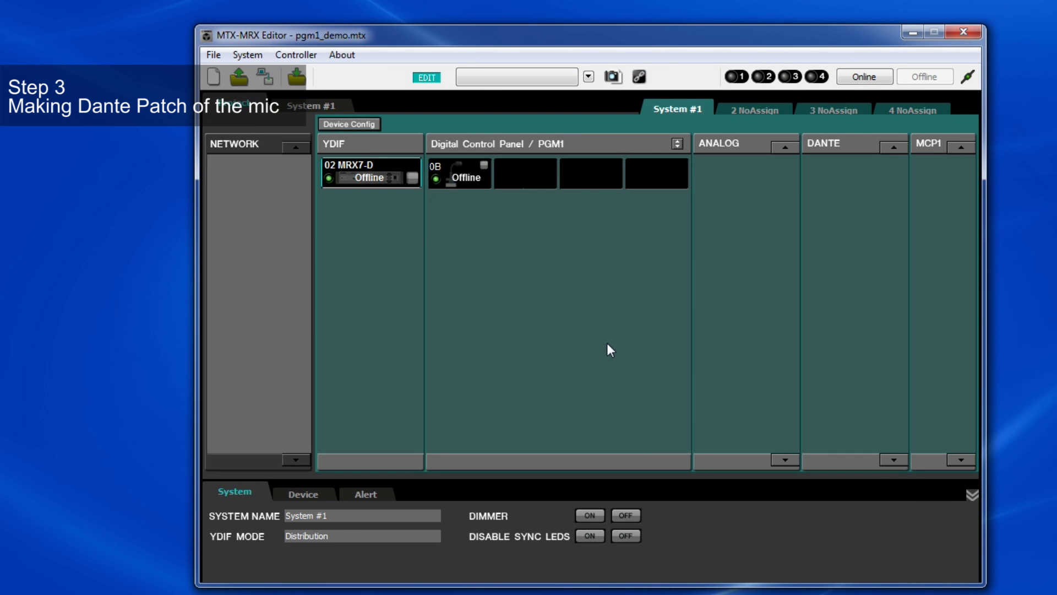
click(315, 105)
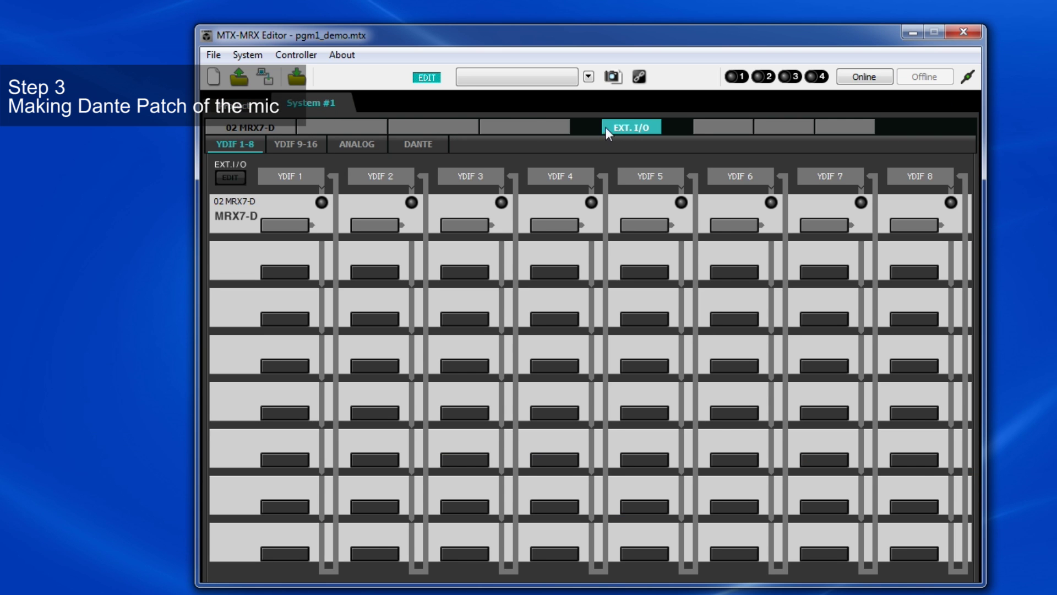
click(413, 145)
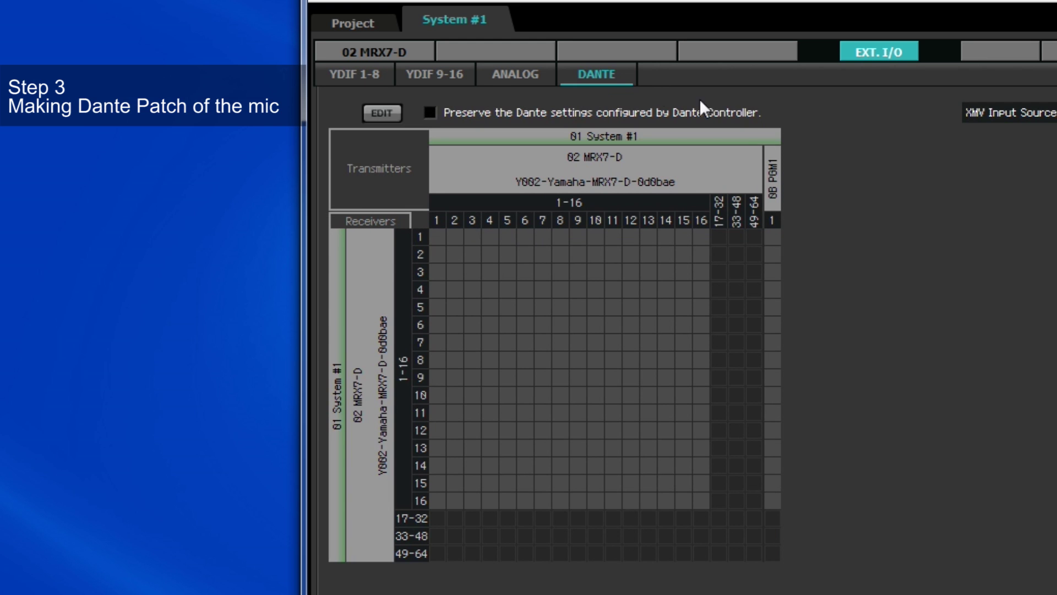
click(380, 114)
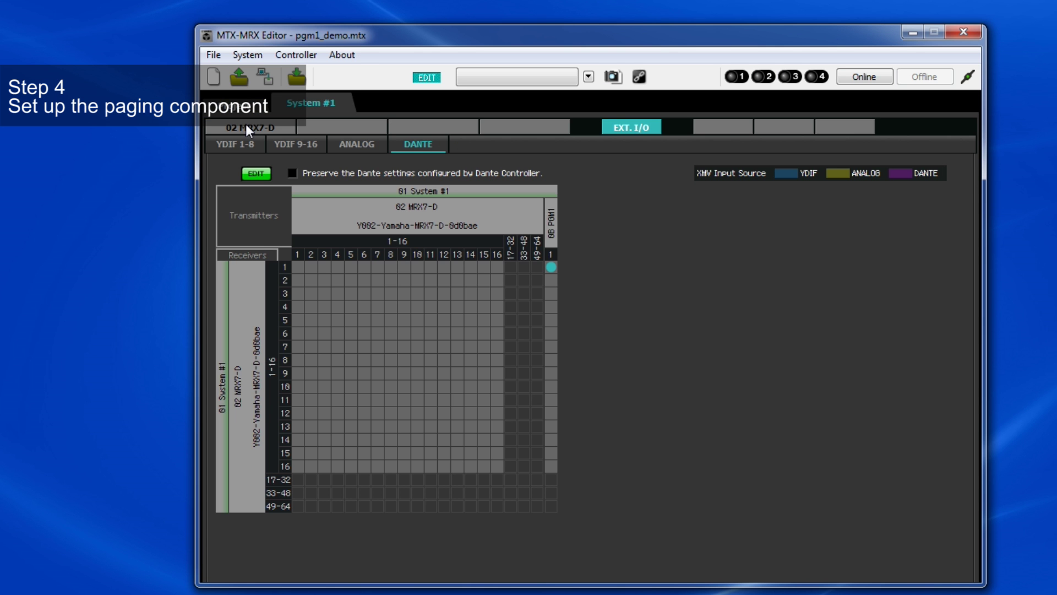
click(245, 128)
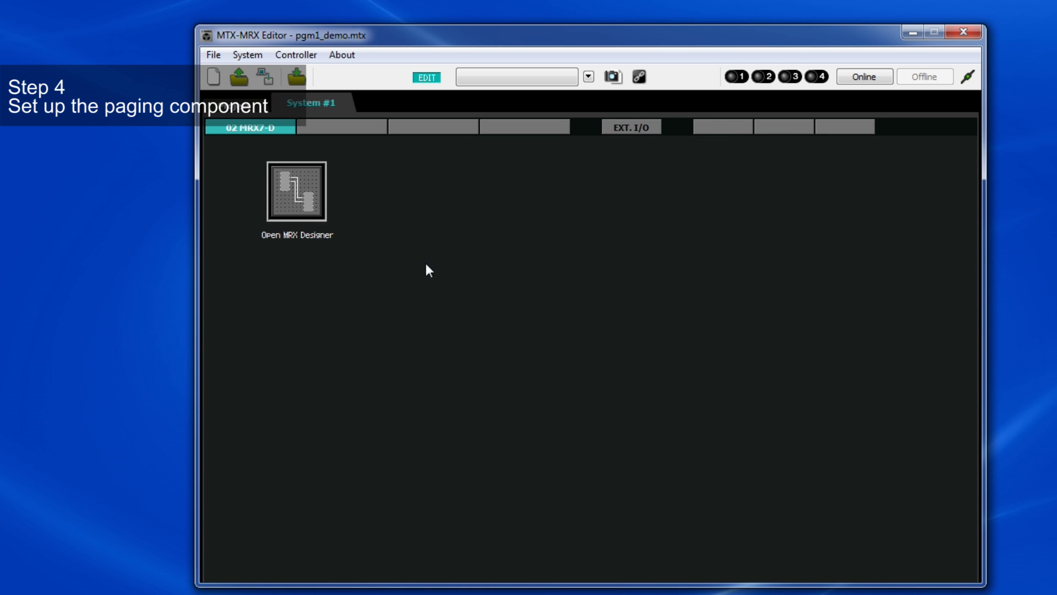
Open the MRX7-D signal design in MRX Designer
click(312, 203)
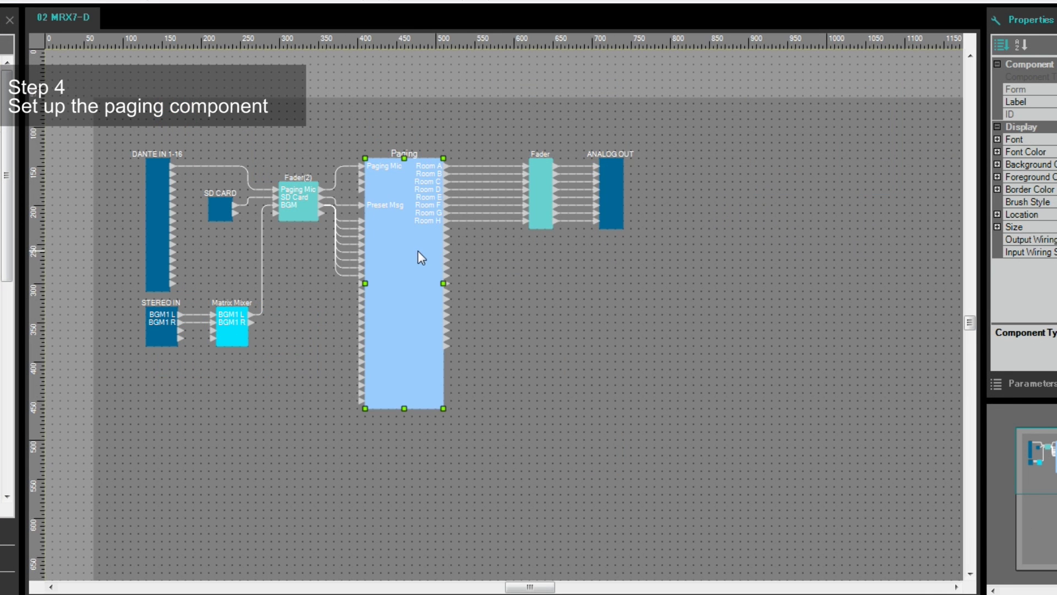
Open the Paging block's PGM1/PGX1 settings and the function list for key 1
double_click(583, 232)
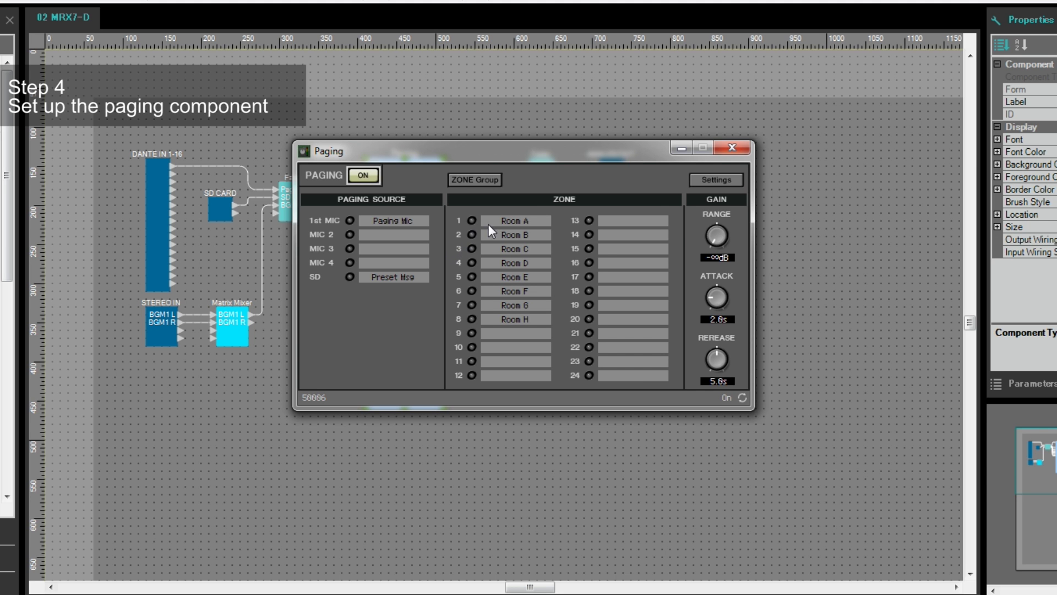
click(718, 178)
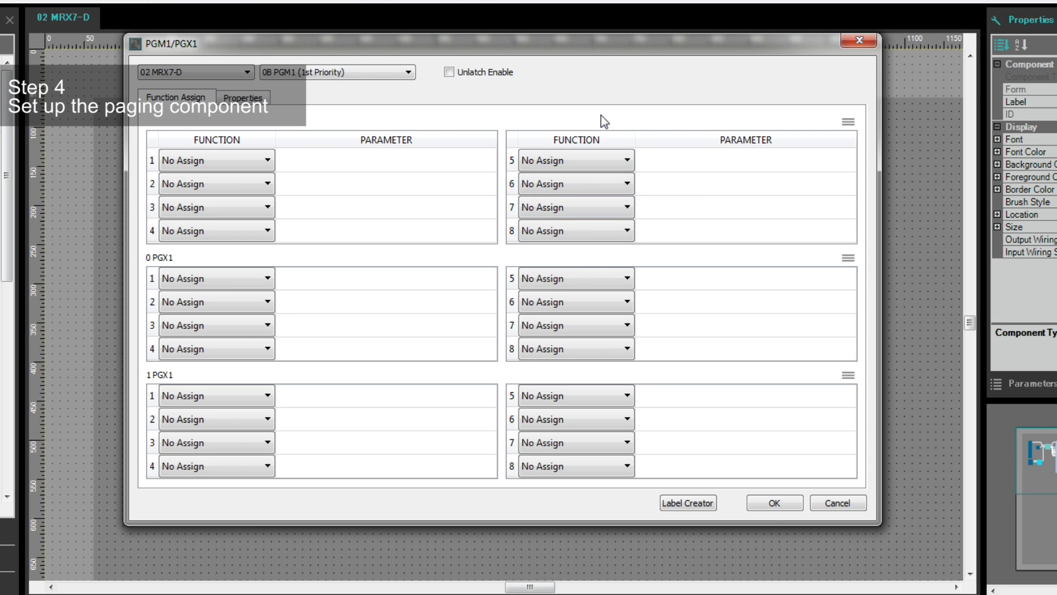
click(247, 160)
Assign key 1 to Zone Room A, then try Zone Group and SD Message on key 2
click(267, 186)
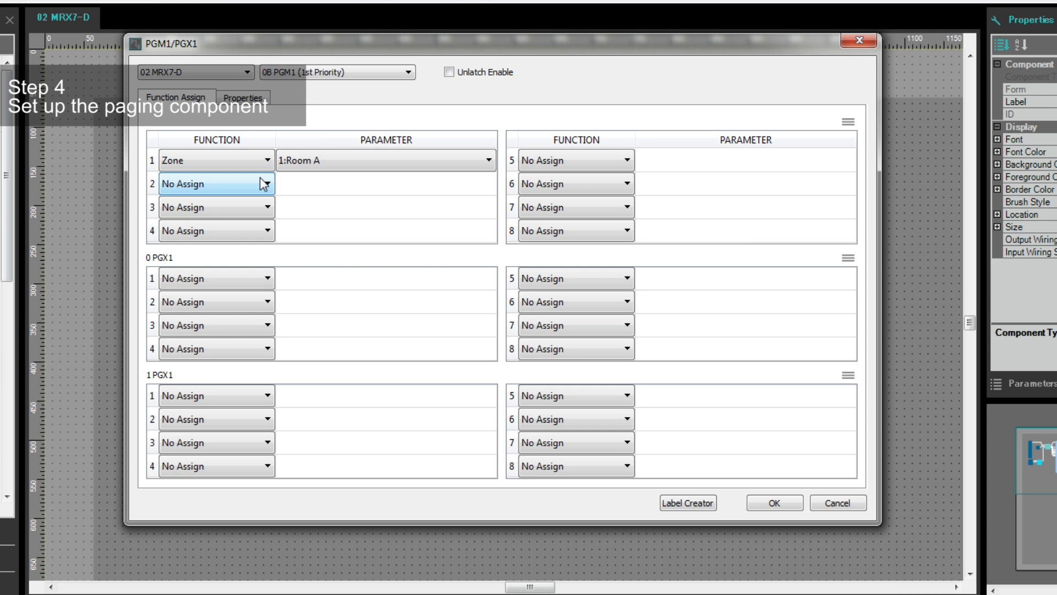
click(265, 184)
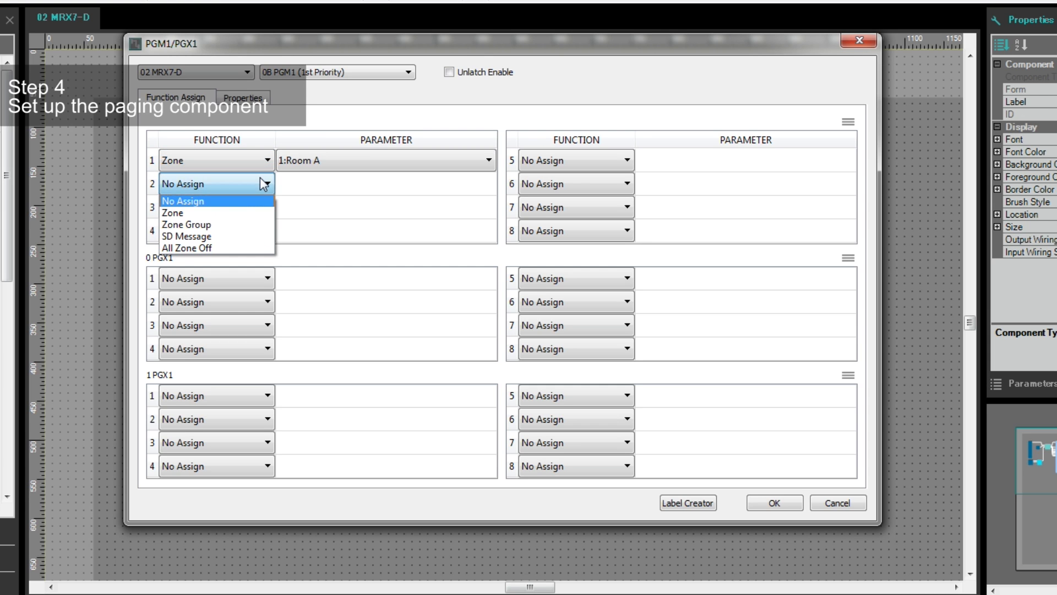
click(237, 225)
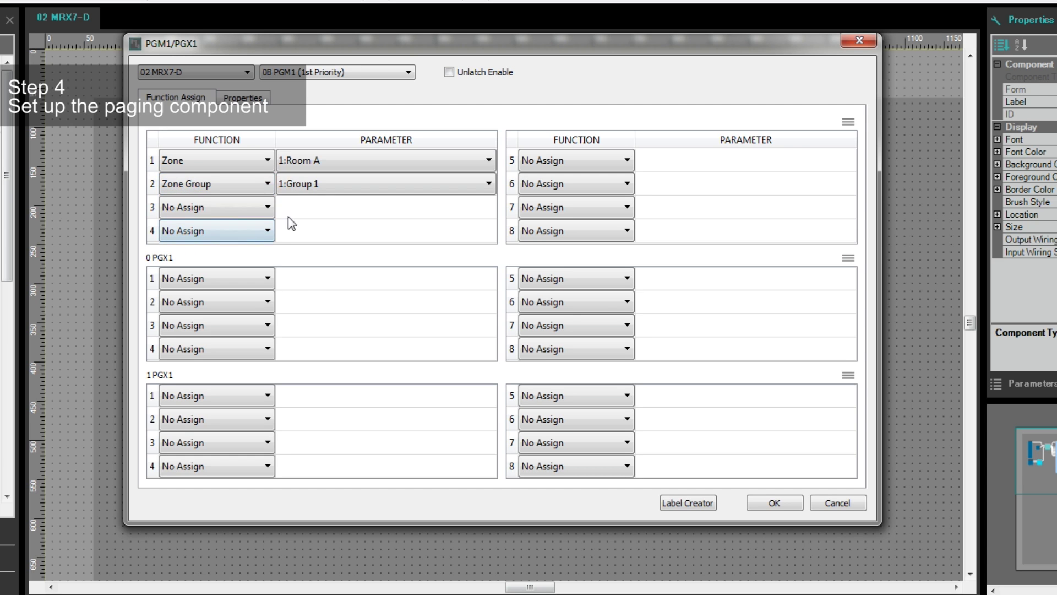
click(348, 184)
click(308, 194)
click(262, 187)
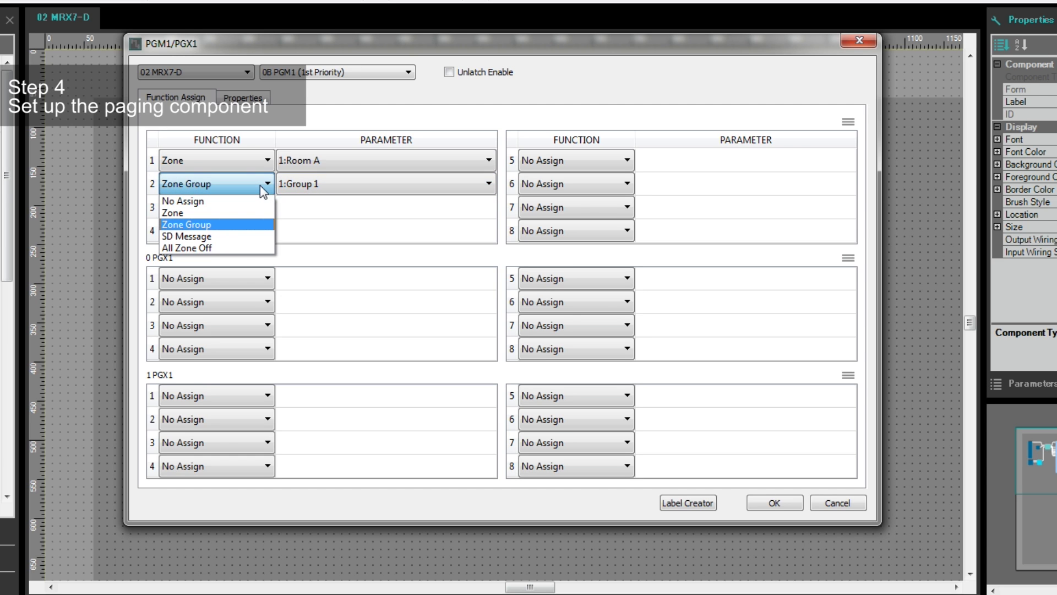
click(230, 236)
click(492, 185)
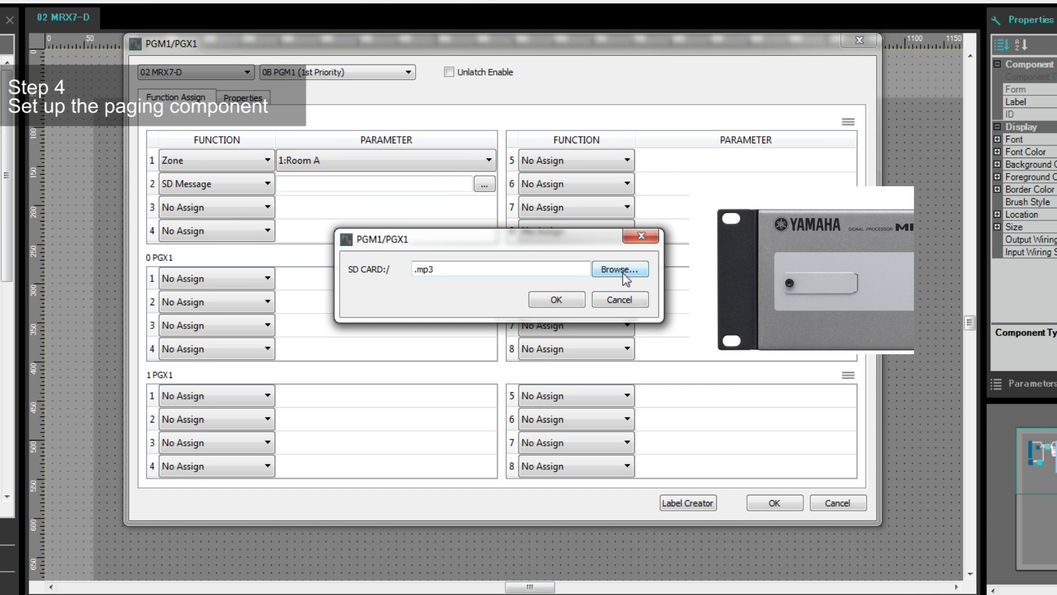
click(619, 300)
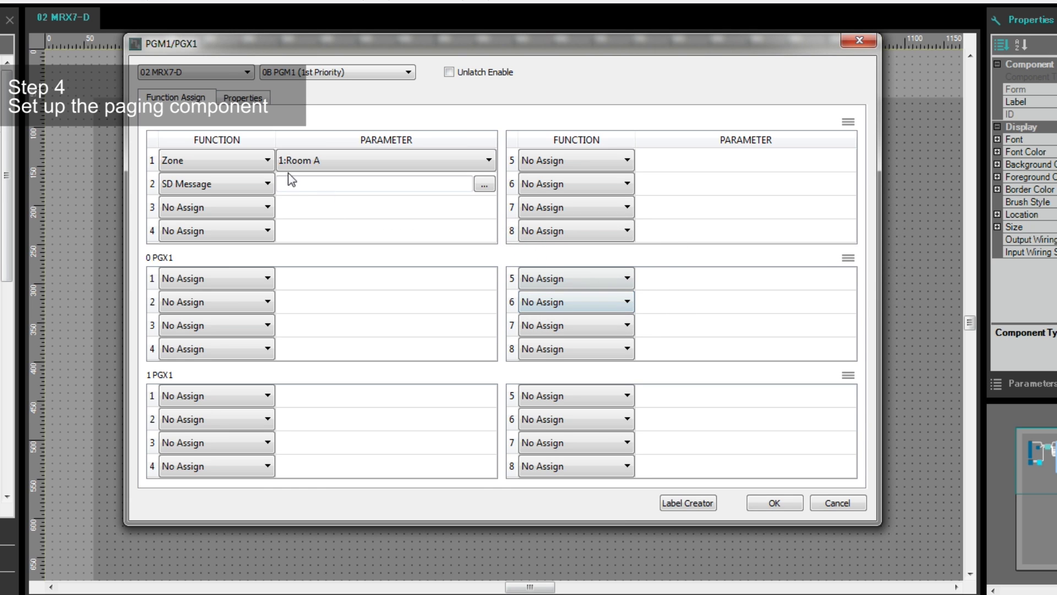
Set key 2 to Zone with parameter Room B
click(220, 183)
click(205, 247)
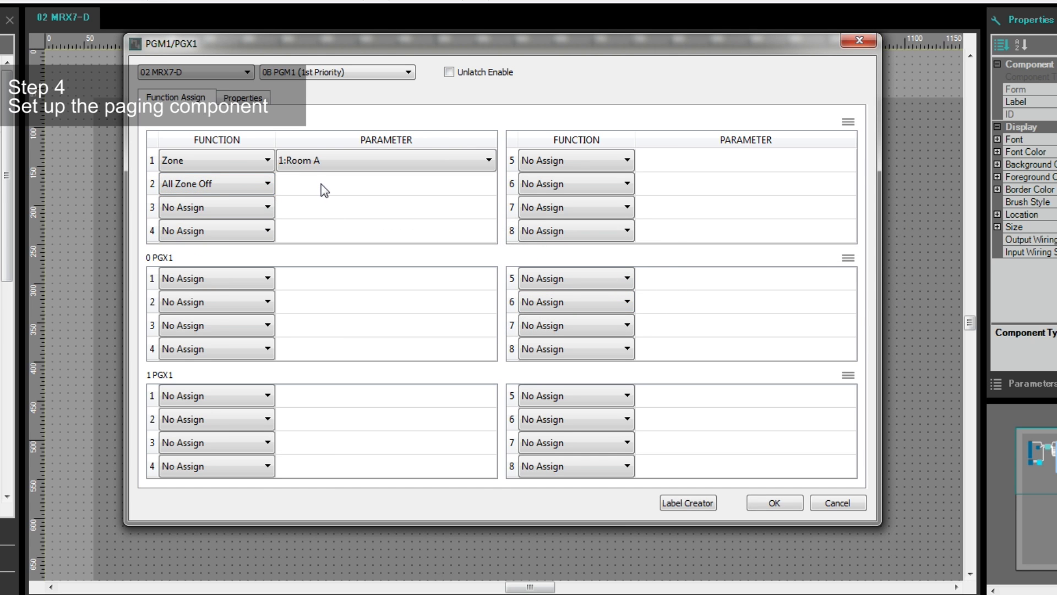
click(263, 183)
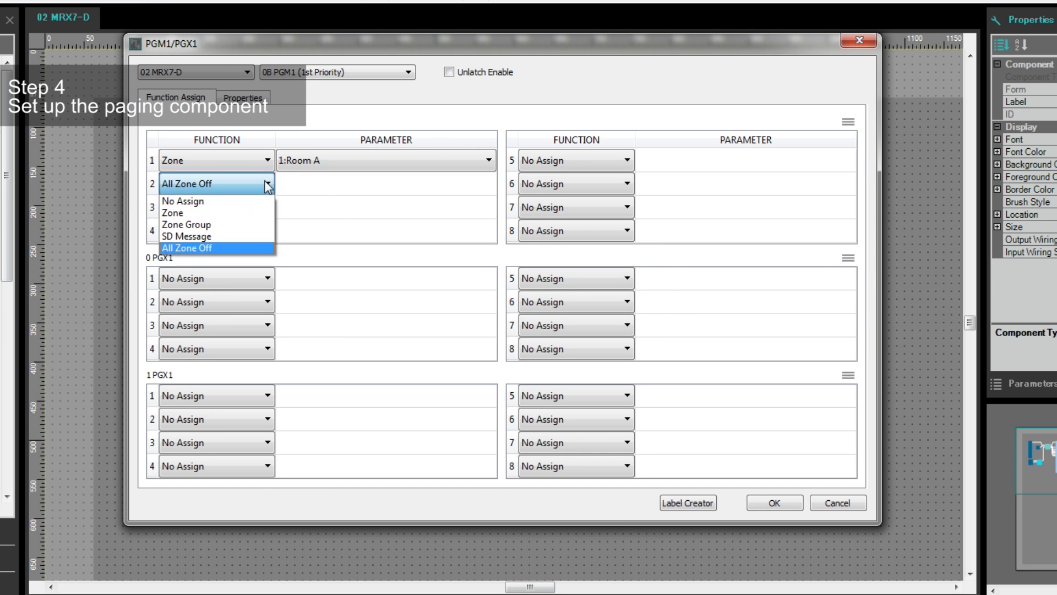
click(239, 210)
click(345, 190)
click(325, 215)
Assign key 3 to Room C, key 7 to Room G, and key 8 to All Zone Off
click(221, 207)
click(223, 236)
click(320, 207)
click(300, 250)
click(576, 207)
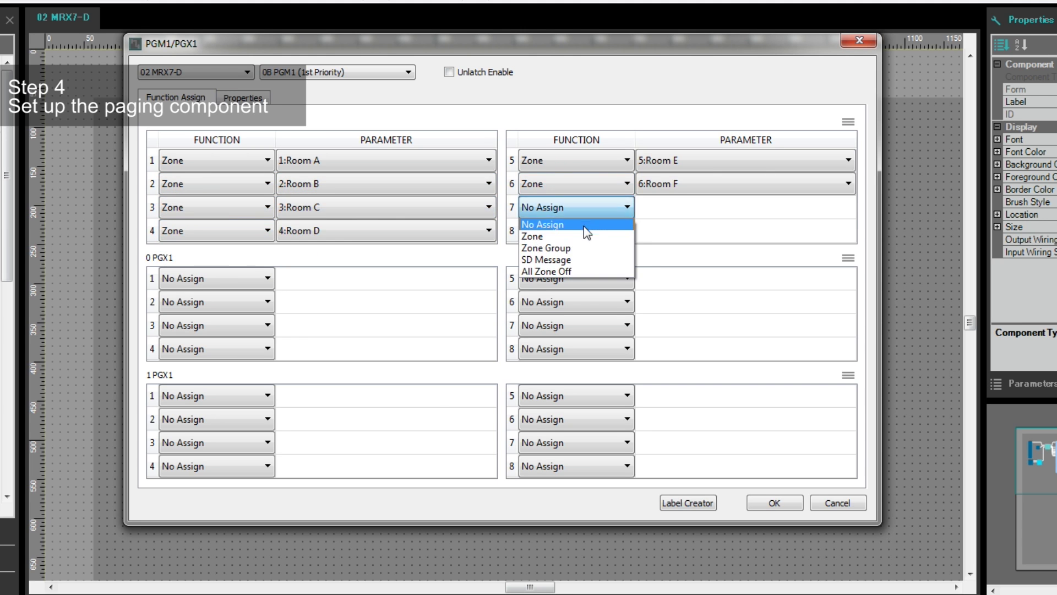
click(551, 236)
click(689, 206)
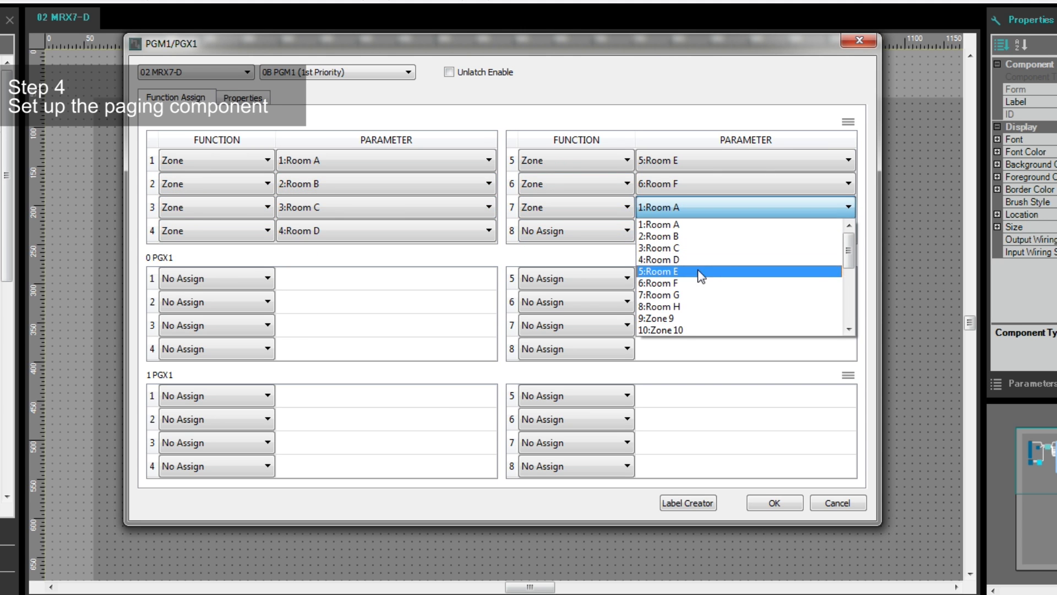
click(689, 294)
click(594, 234)
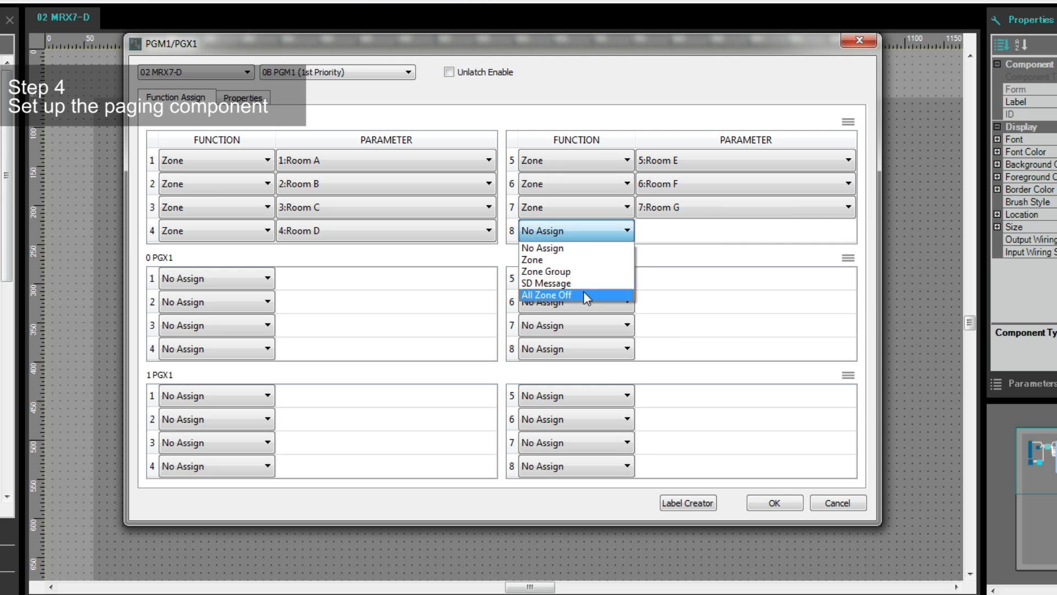
click(584, 295)
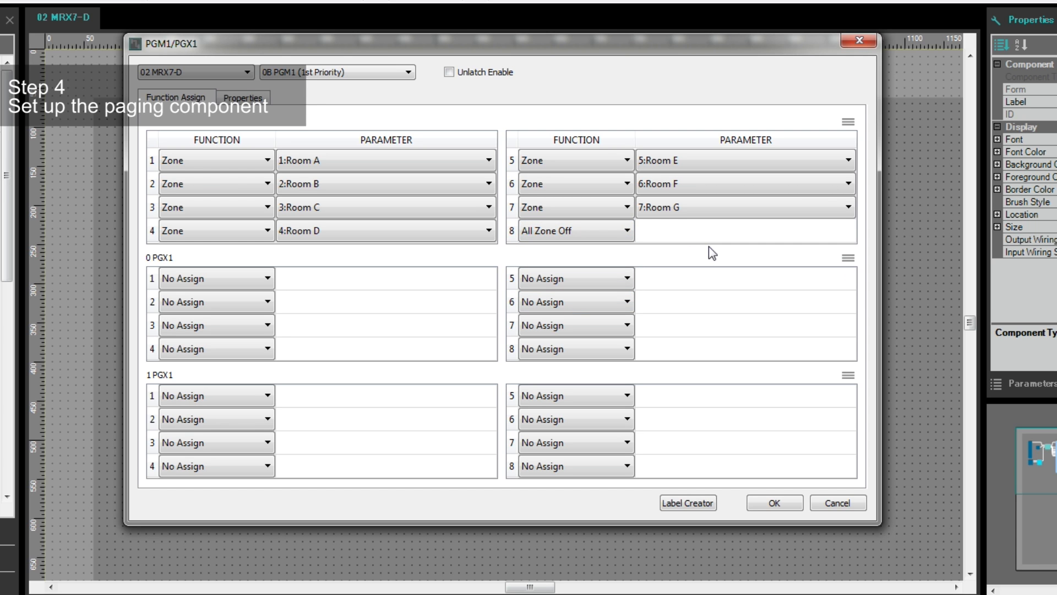
Review the paging chime and duration properties, then confirm the PGM1/PGX1 settings
click(251, 110)
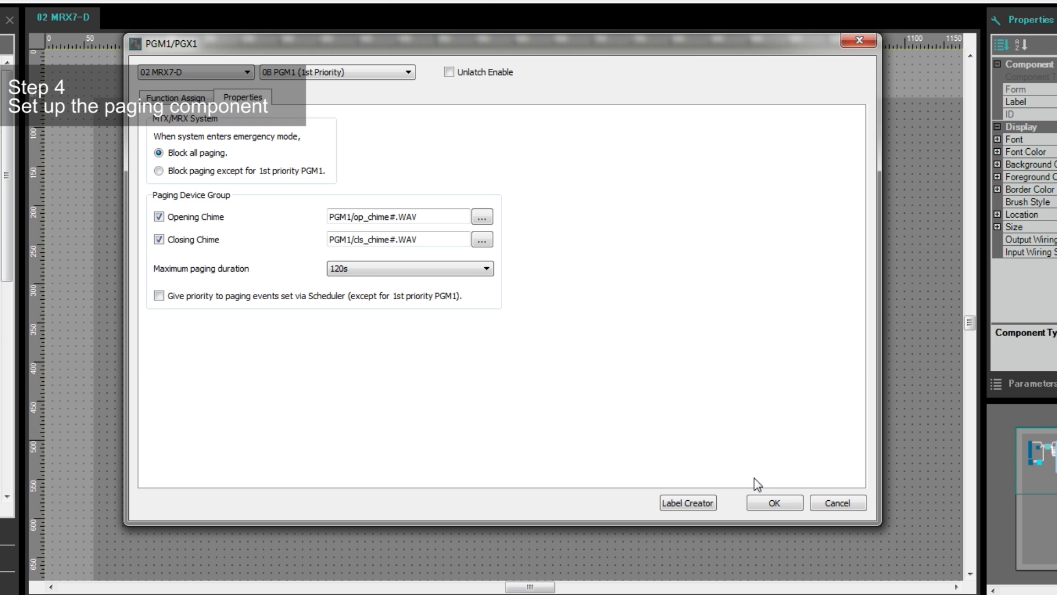
click(776, 503)
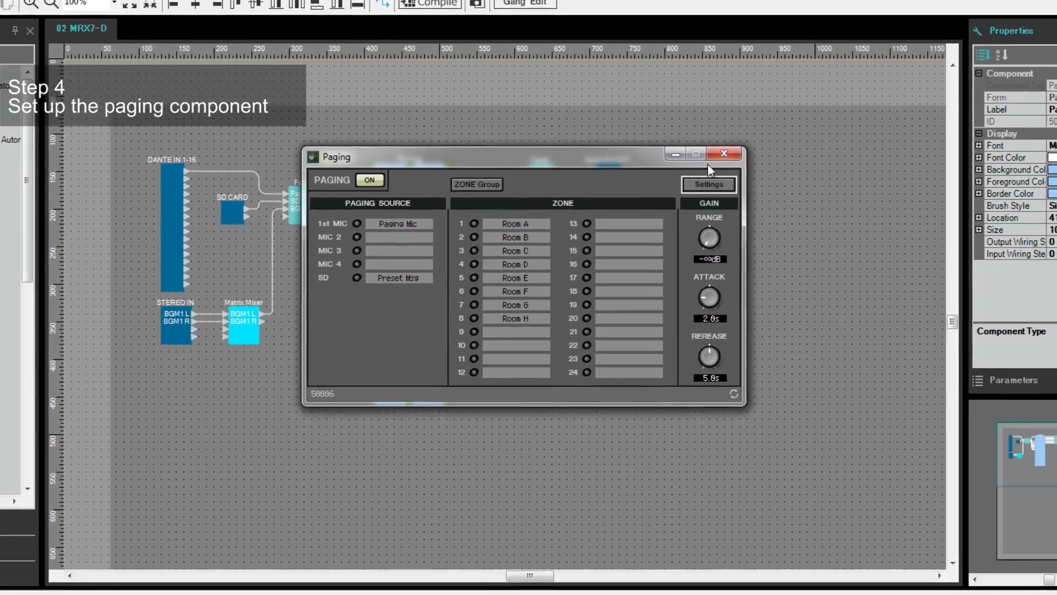
Close the Paging window, compile the MRX7-D design, and synchronize it to the device online
click(731, 147)
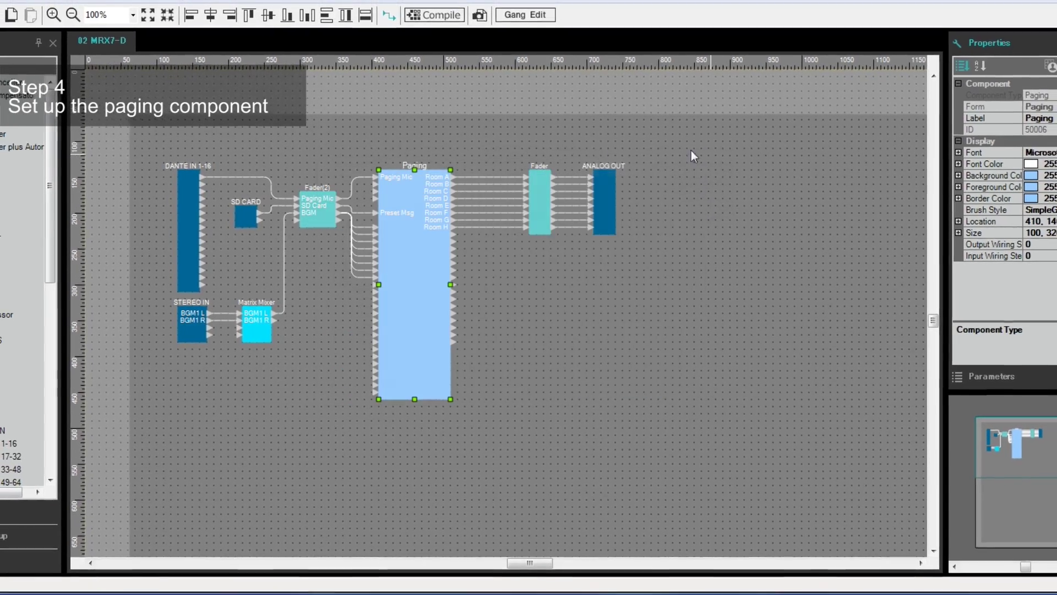
click(439, 17)
click(641, 419)
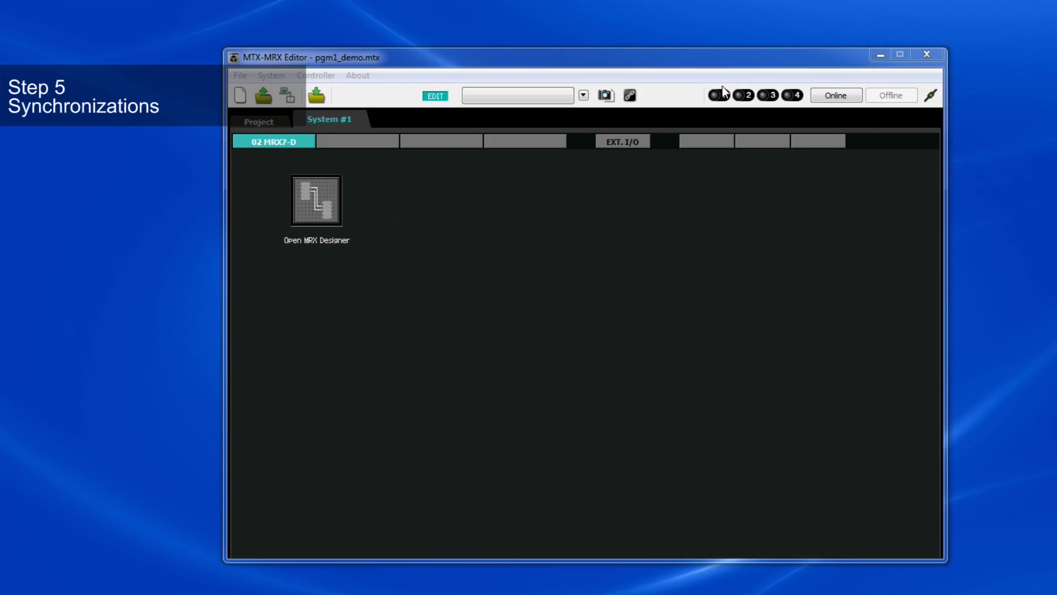
click(836, 95)
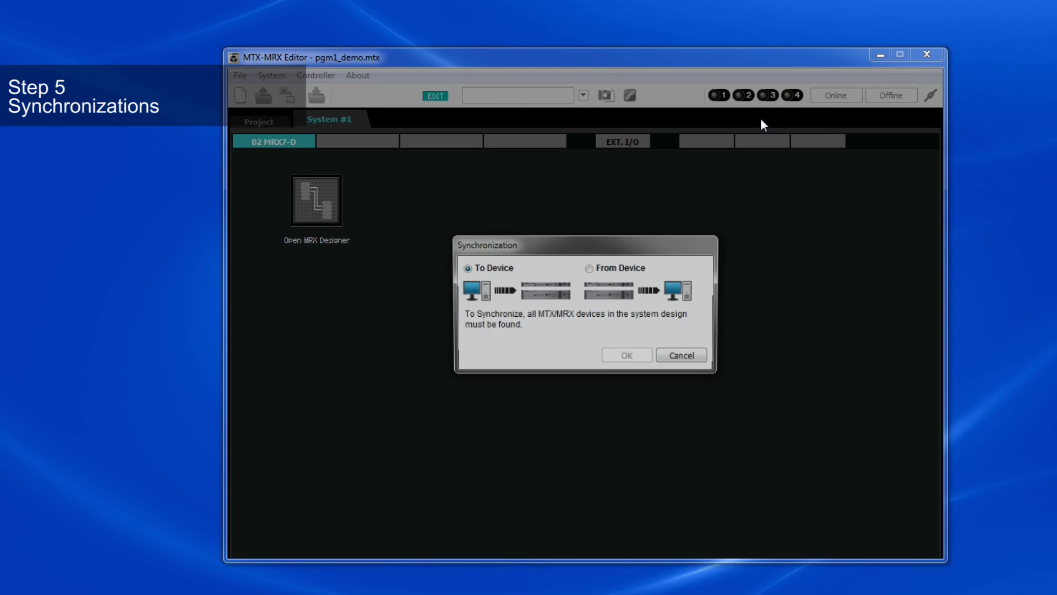
click(625, 359)
click(735, 499)
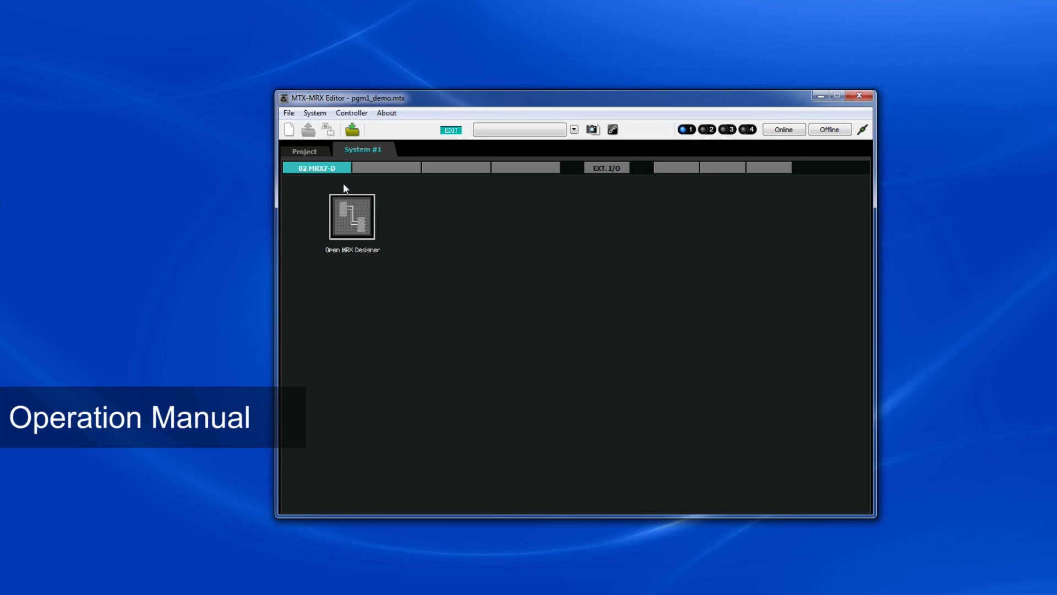
Open the Operation Manual's PGM1&Paging Component page and enlarge it to view the diagram
click(350, 198)
click(237, 46)
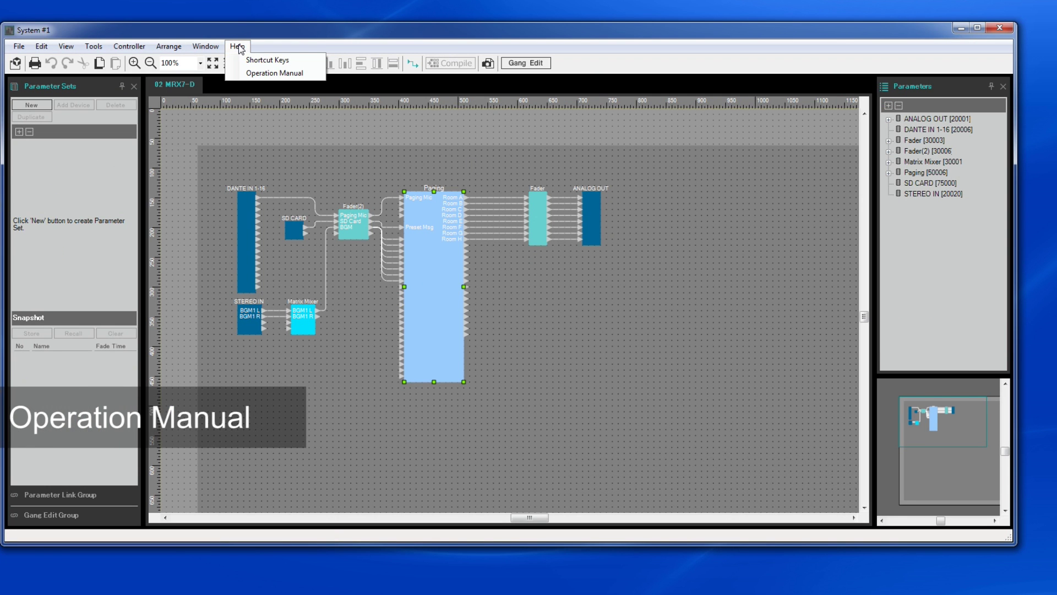
click(274, 73)
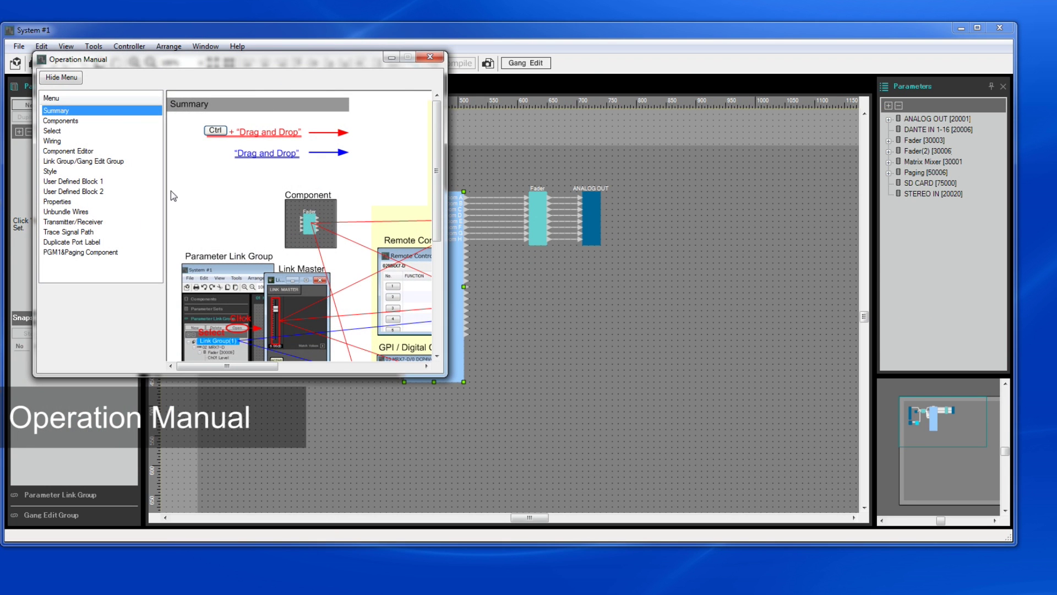
click(97, 252)
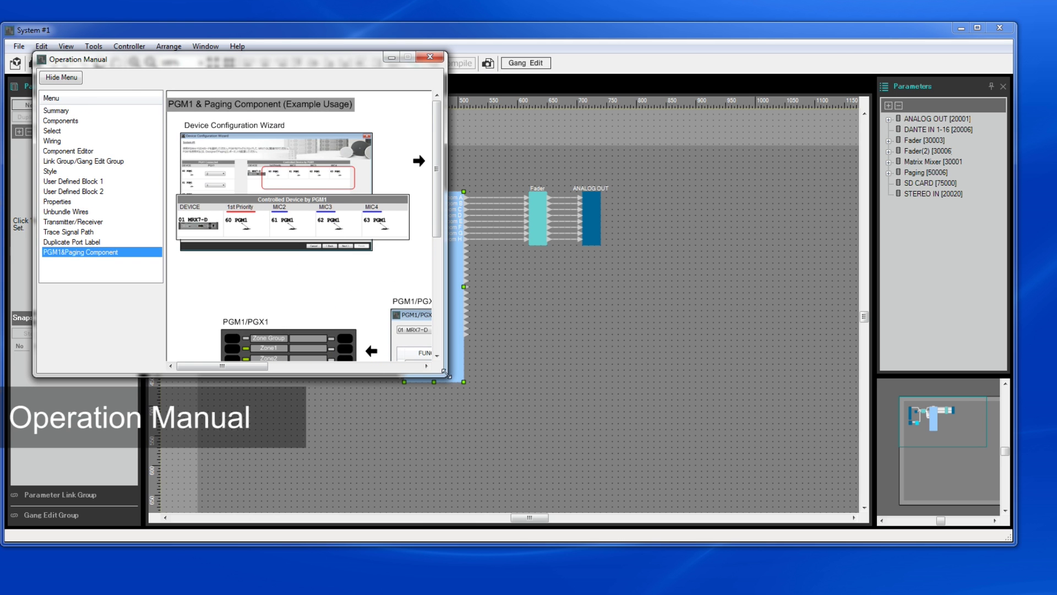
drag(446, 376, 1020, 525)
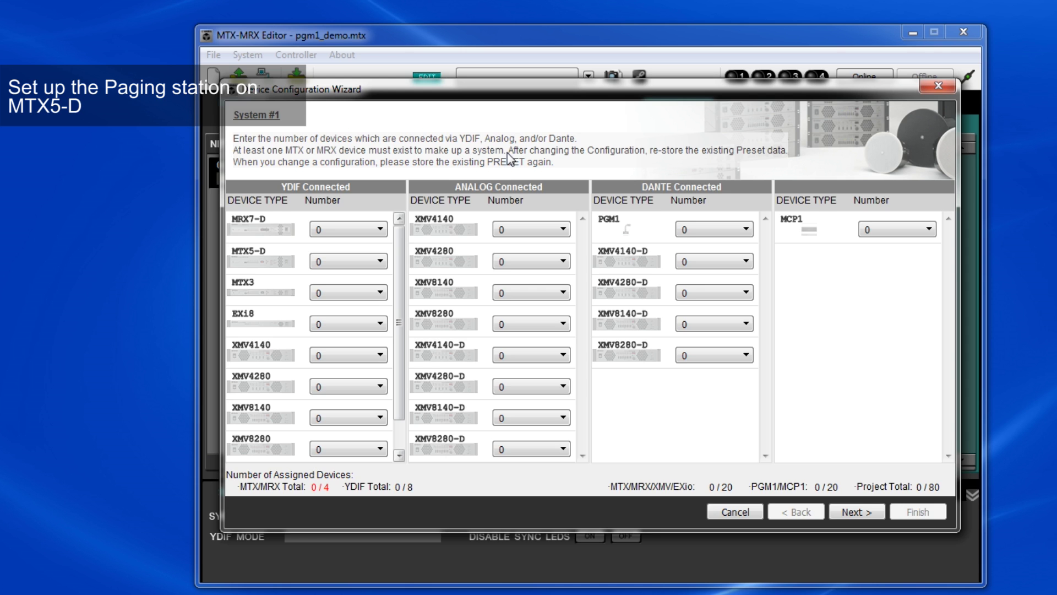
Add one MTX5-D and one PGM1 in the wizard, finish without the diagram, and view System #1
click(334, 259)
click(347, 288)
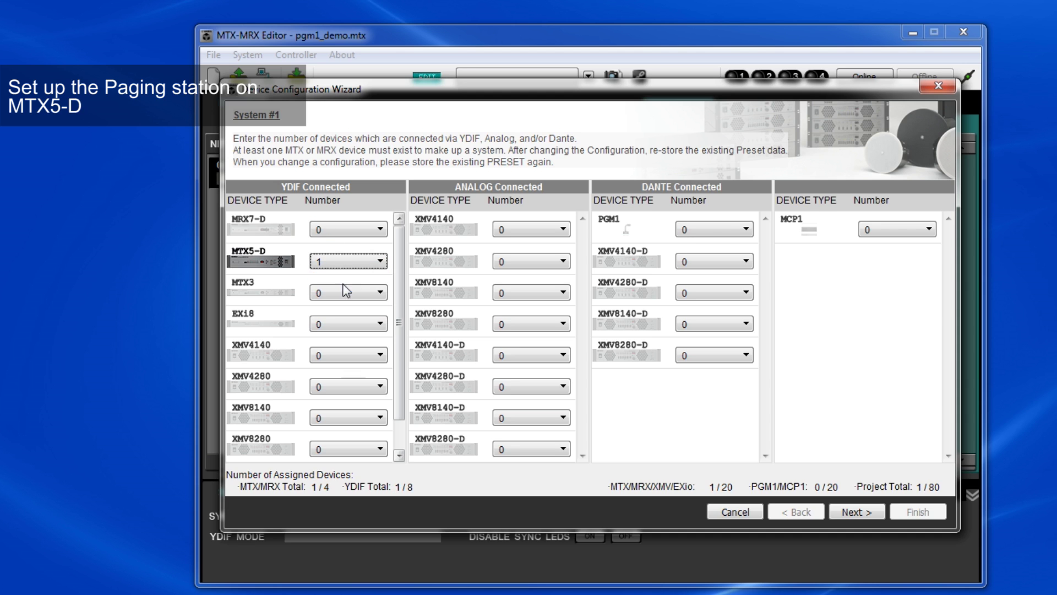
click(709, 231)
click(702, 252)
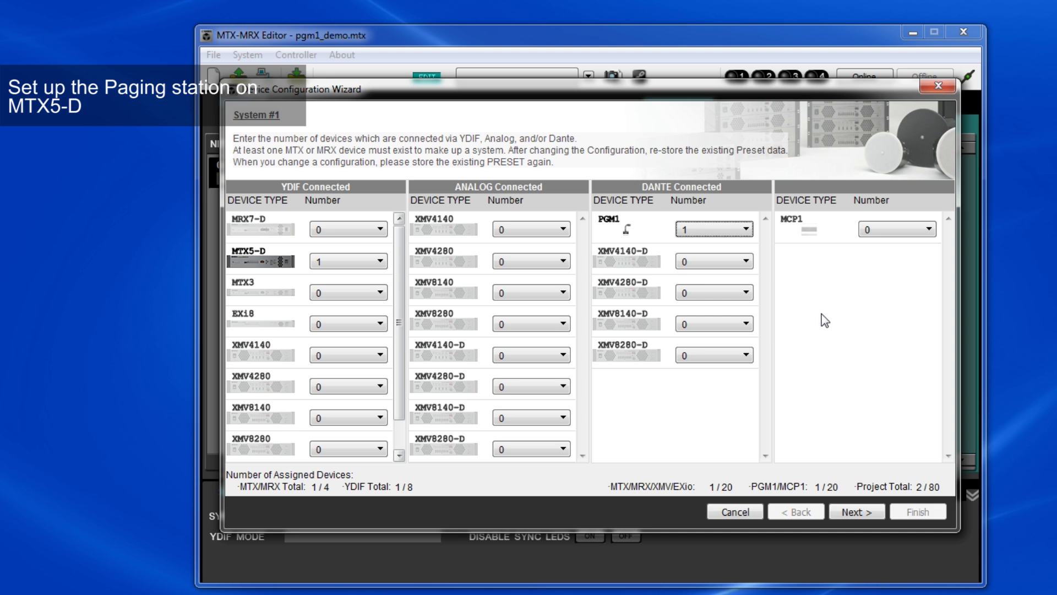
click(862, 510)
click(881, 510)
click(912, 512)
click(595, 345)
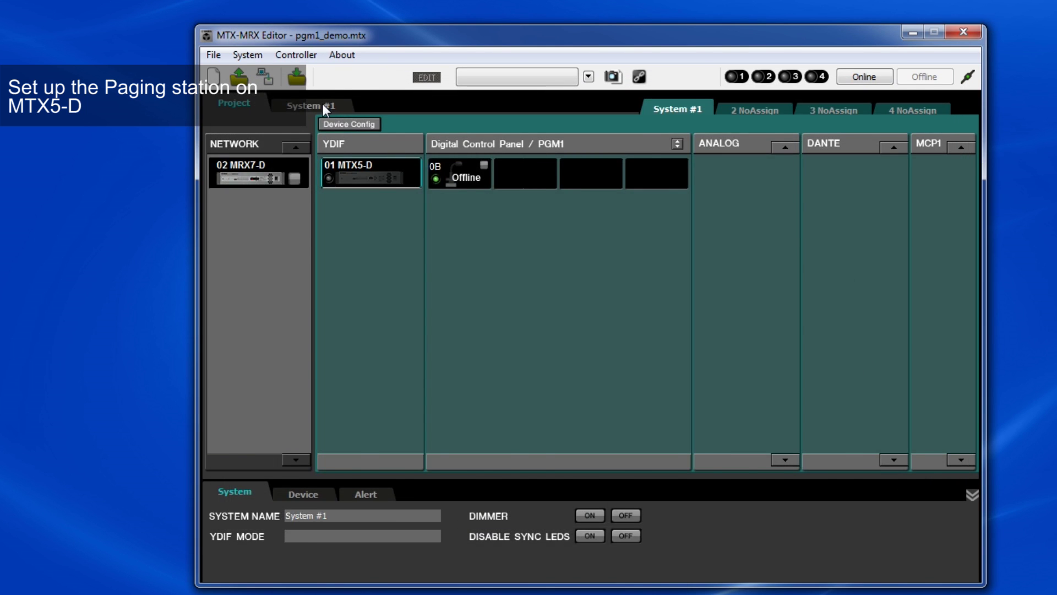
click(323, 105)
Patch PGM1 channel 1 into MTX5-D Dante receiver 1, then show the MTX5-D main mixer
click(618, 127)
click(424, 144)
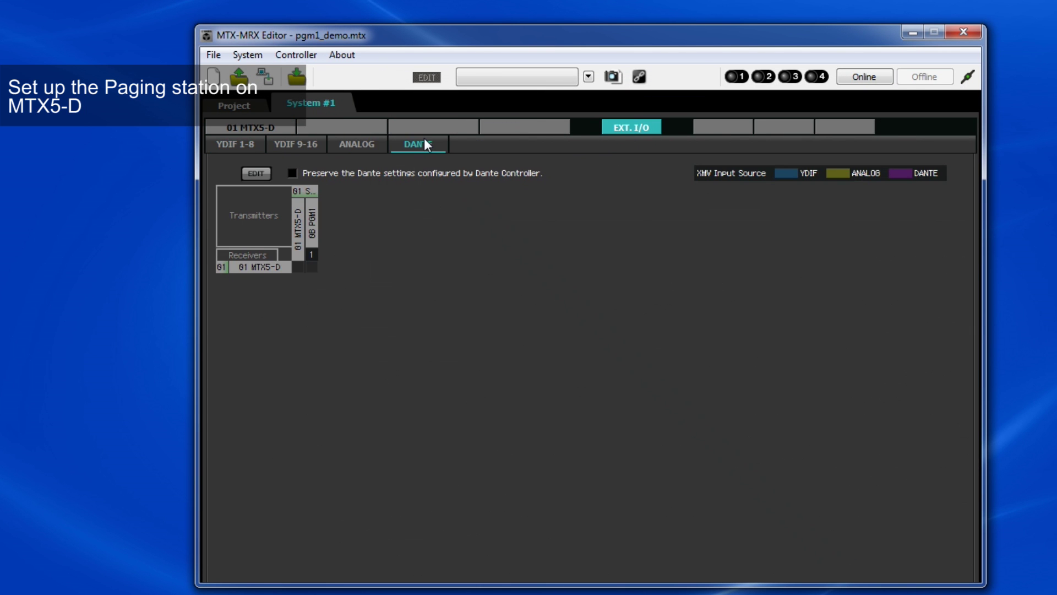
click(262, 169)
click(281, 266)
click(299, 247)
click(511, 267)
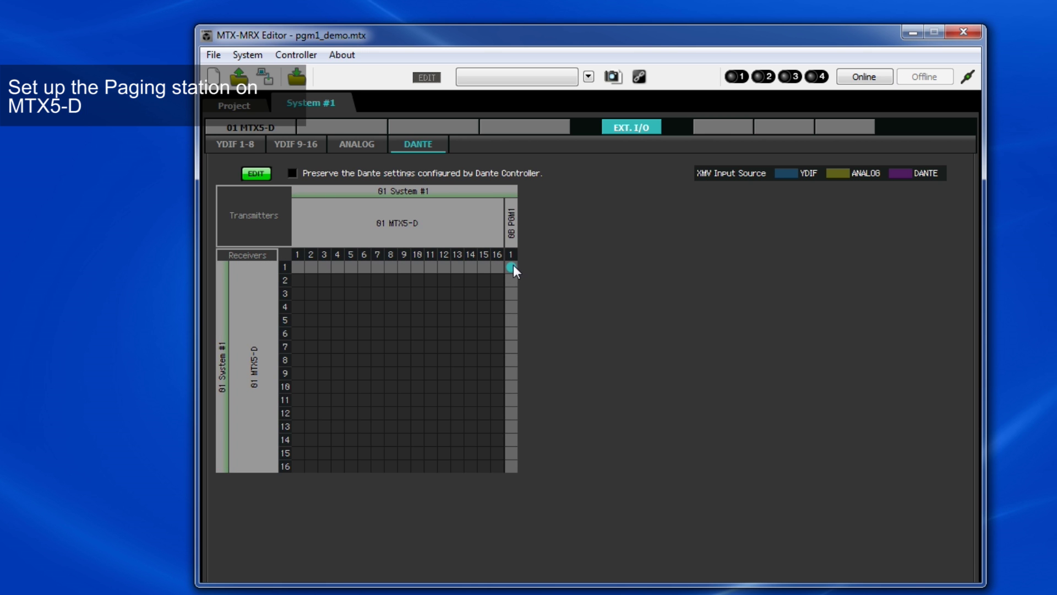
click(241, 128)
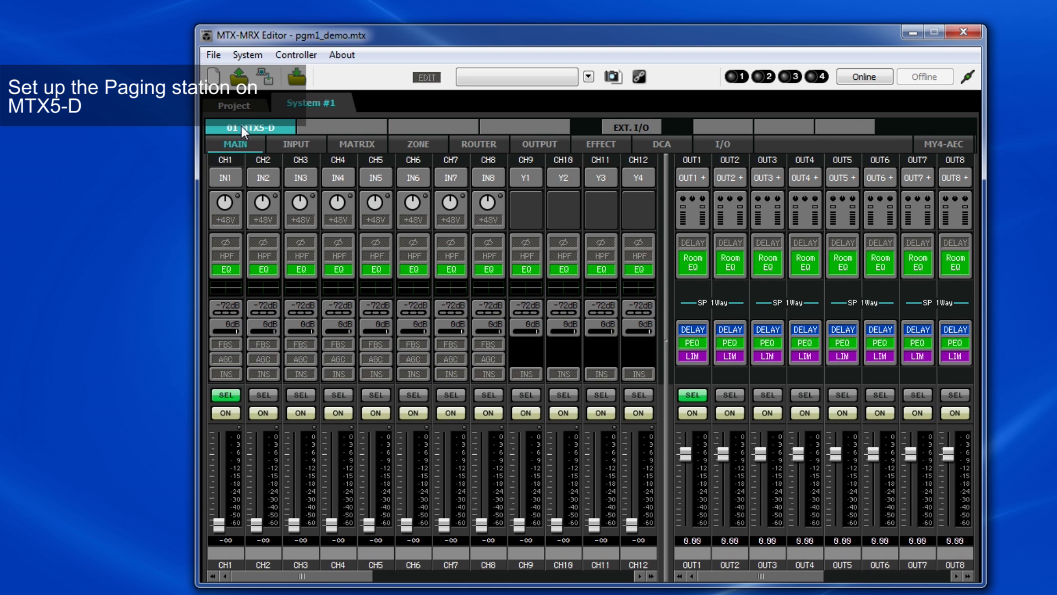
Patch Dante 1 into the MTX5-D's channel 1 input so it shows D1
click(234, 178)
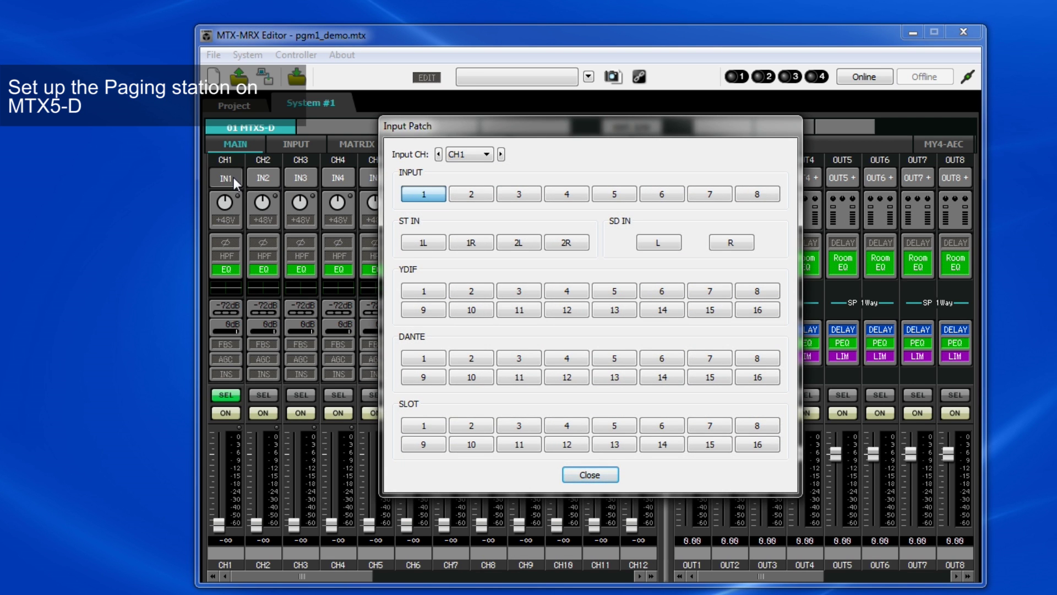
click(421, 360)
click(588, 474)
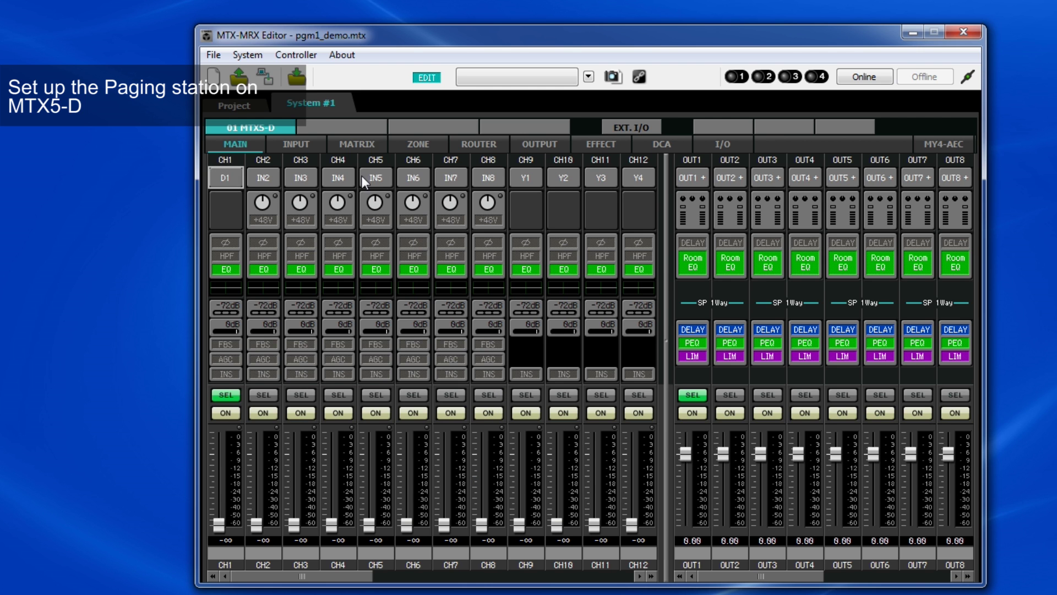
click(359, 142)
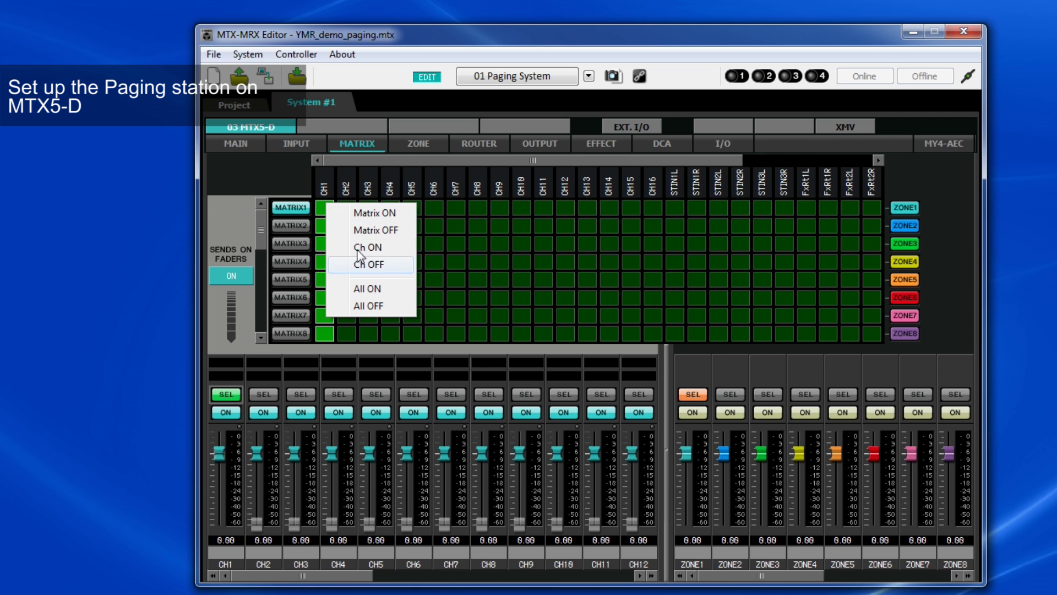
Switch all matrix crosspoints off, then turn on only the STIN1L and STIN1R sends
click(363, 287)
click(363, 303)
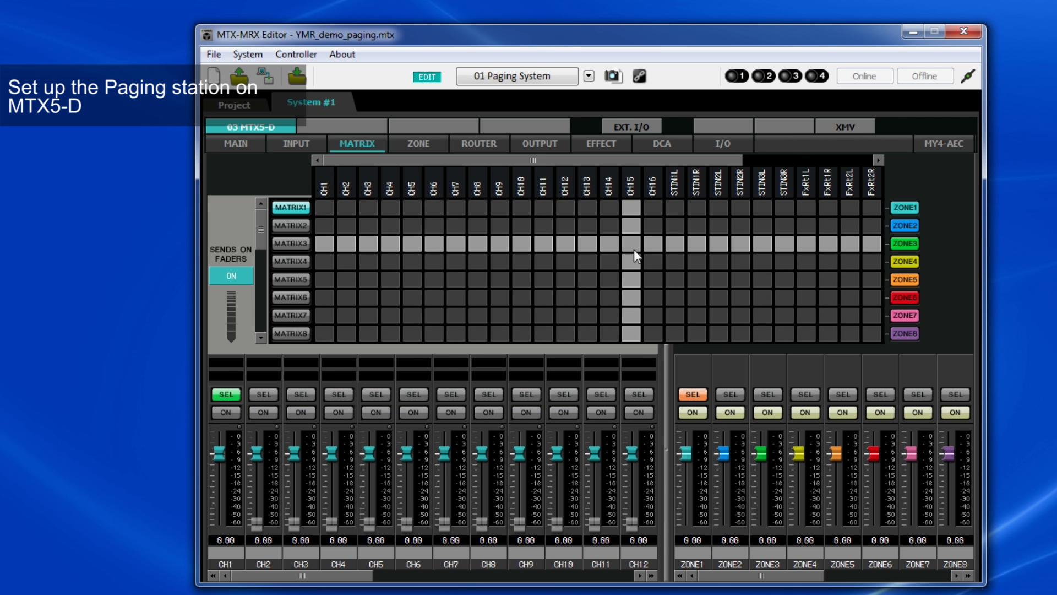
right_click(669, 207)
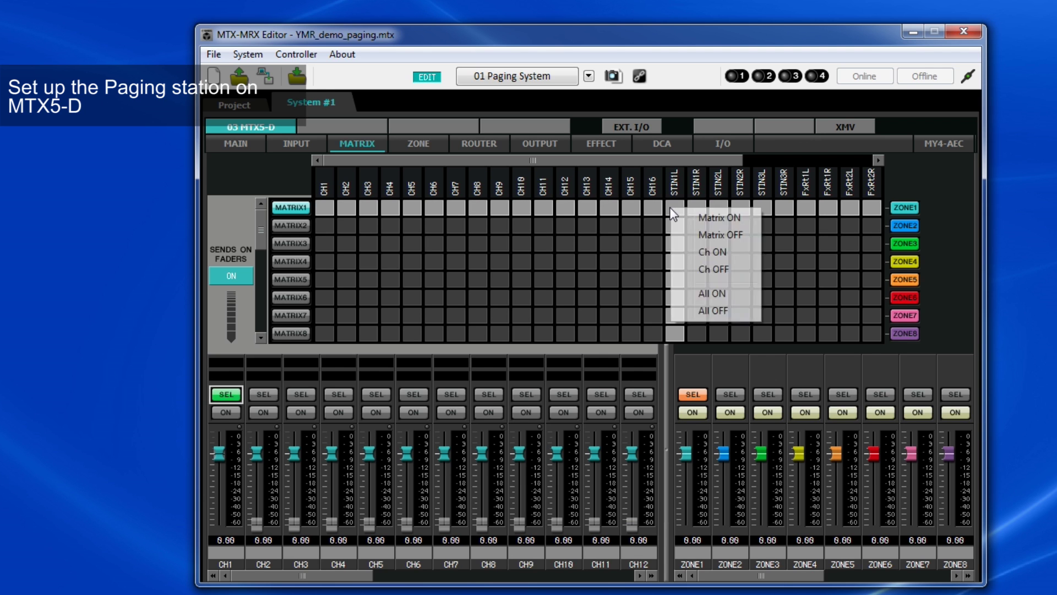
click(705, 252)
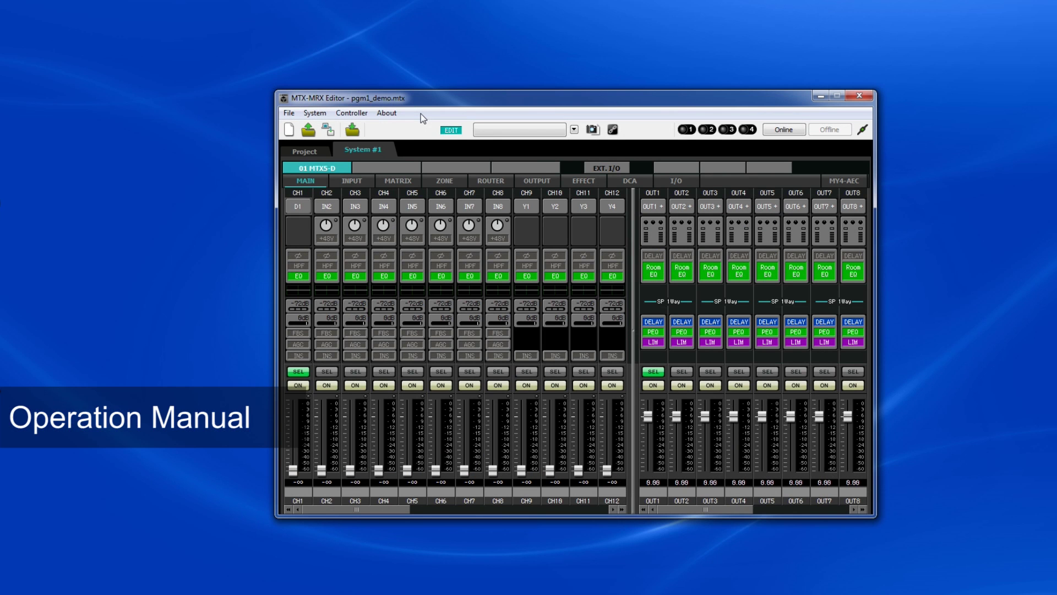
click(386, 113)
click(400, 141)
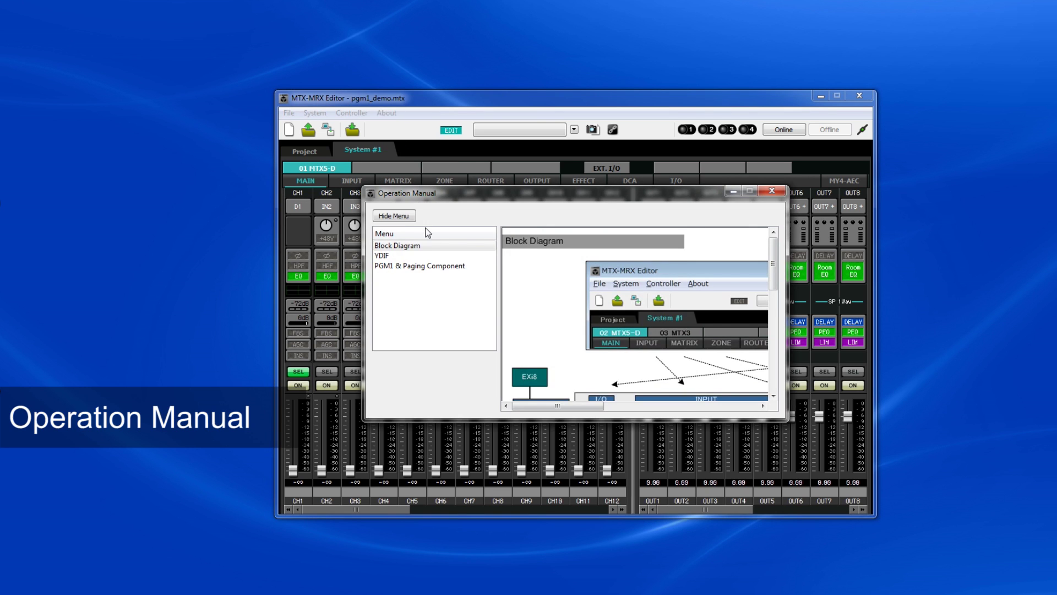
click(435, 266)
drag(556, 189, 390, 43)
drag(618, 277, 1056, 574)
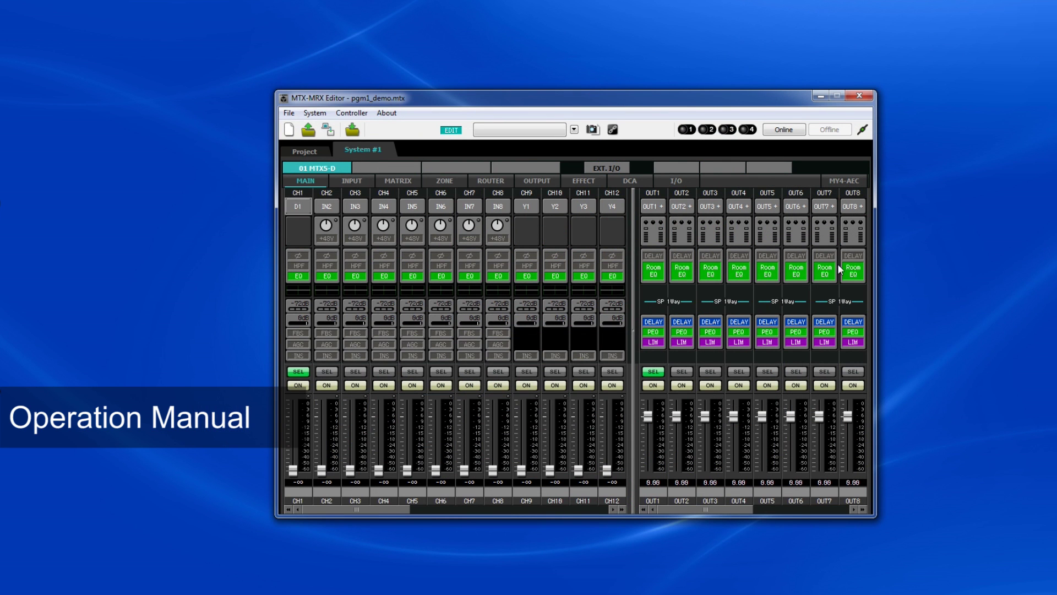